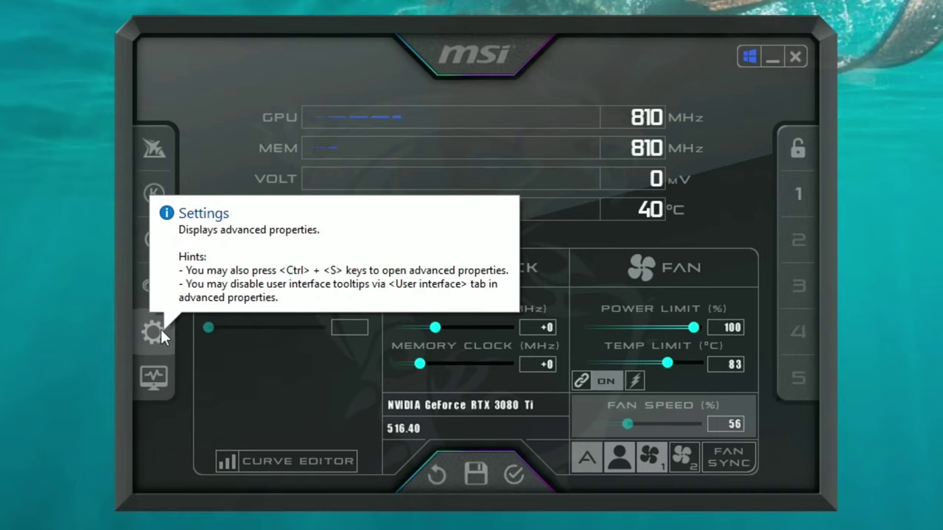
Step: Open MSI Afterburner's properties and check the master GPU list showing GPU1 NVIDIA GeForce RTX 3080 Ti
click(160, 330)
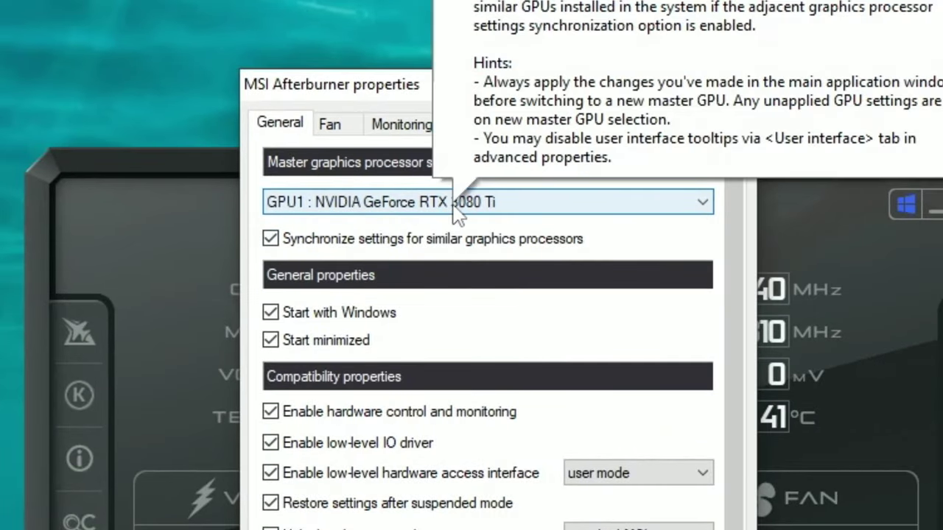
click(519, 207)
click(520, 208)
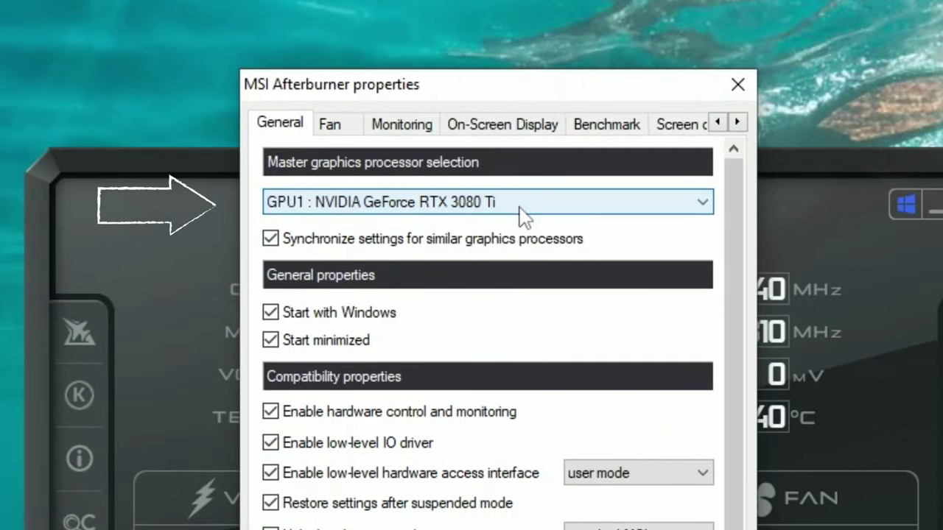
mouse_move(567, 218)
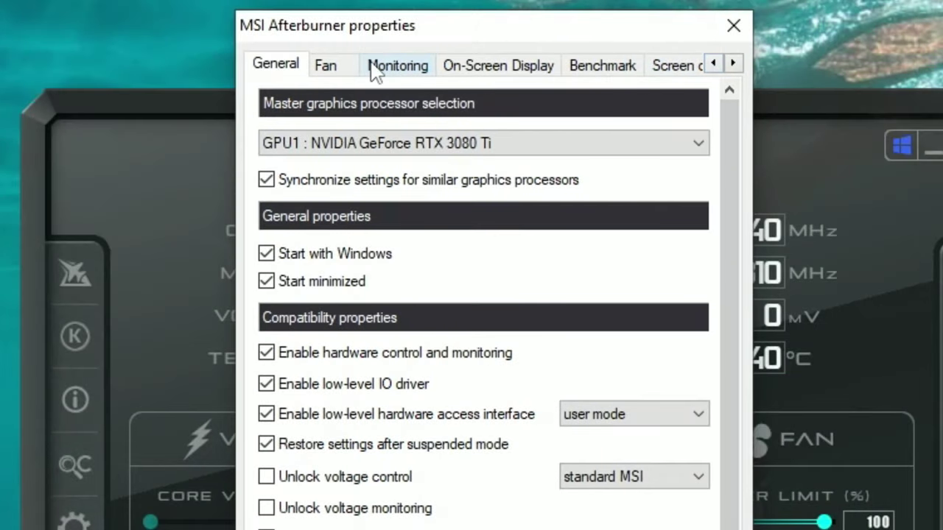
Step: Show the Fan tab's user-defined automatic fan control, with Fan 1's curve rising from 40% to 100%
click(329, 69)
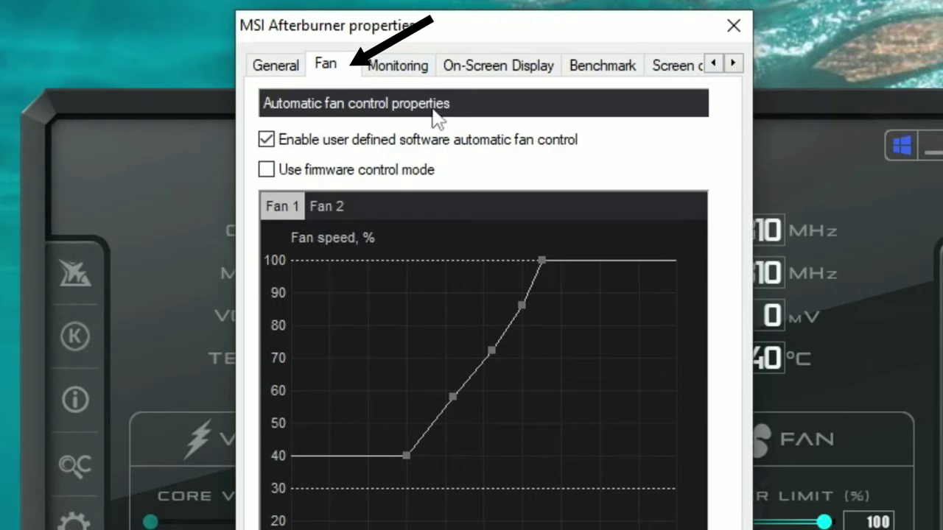
mouse_move(564, 187)
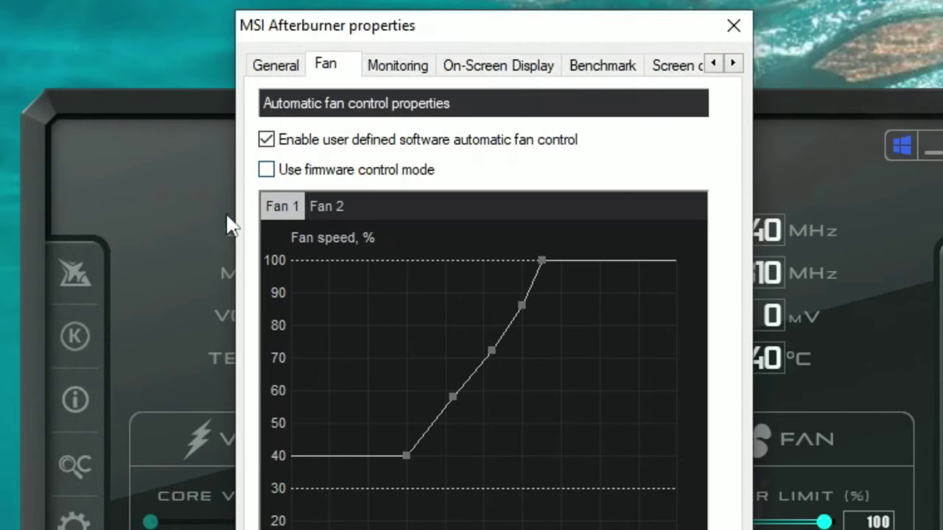
click(341, 203)
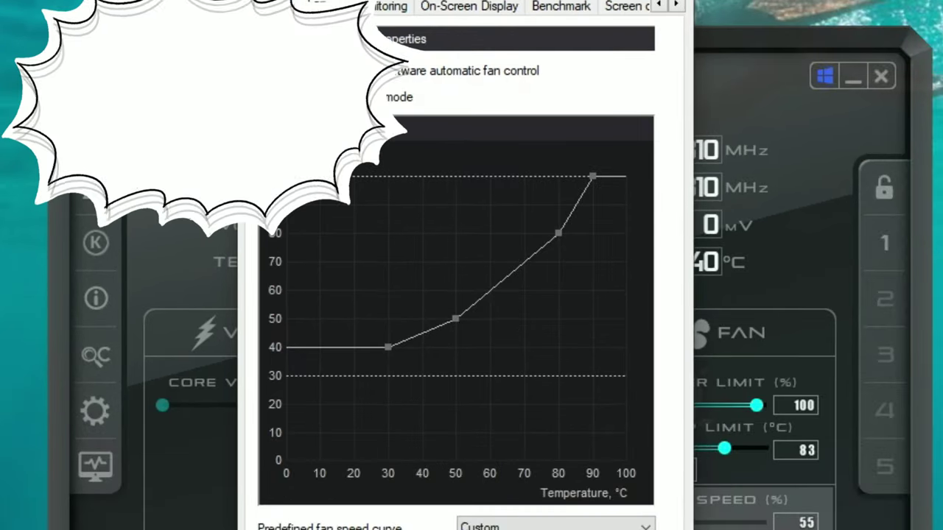
click(309, 129)
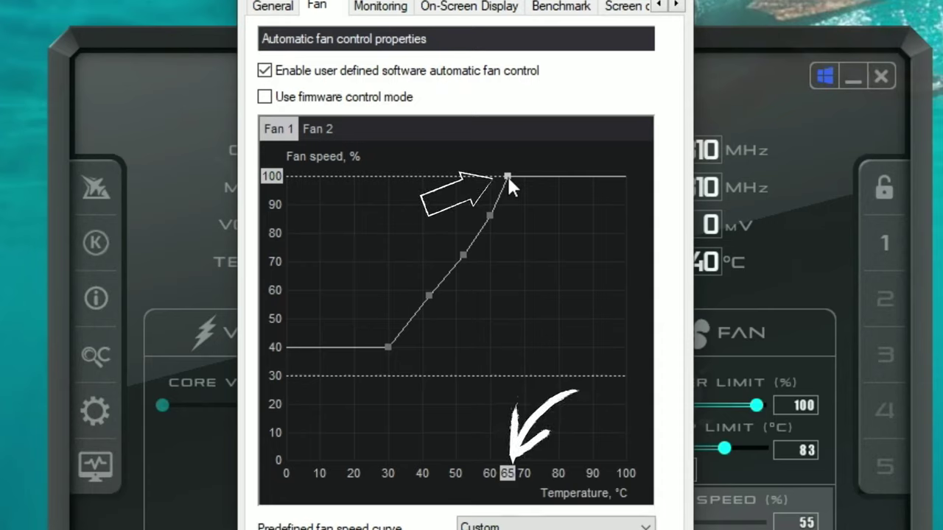
Step: Drag Fan 2's 100% and 80% curve points to lower temperatures
click(317, 129)
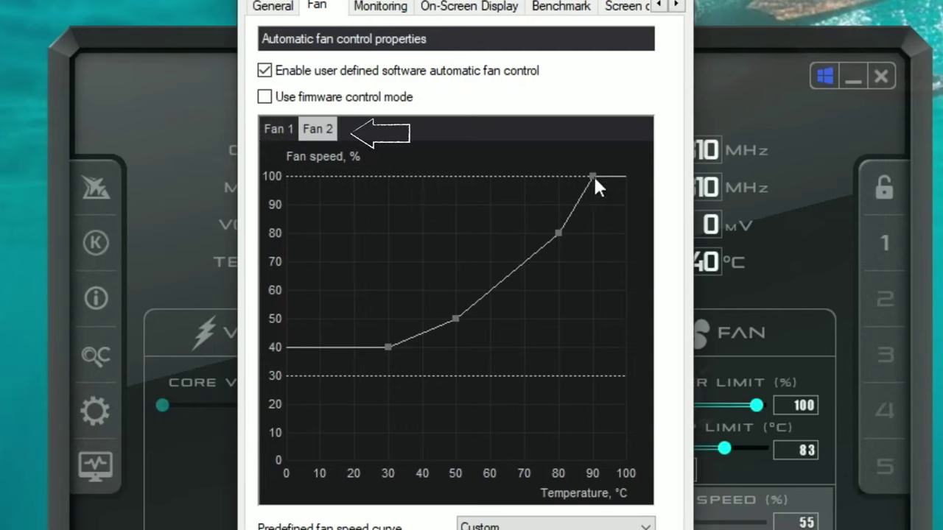
drag(594, 177, 557, 177)
drag(558, 232, 413, 235)
drag(558, 177, 509, 156)
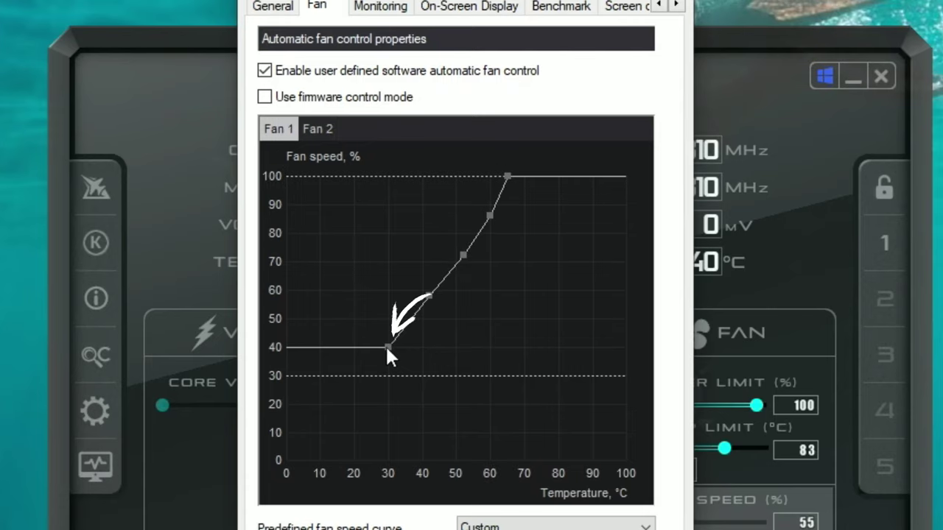
Step: Fine-tune Fan 2's curve points, adding a 59°C, 88% point and then deleting it
click(324, 131)
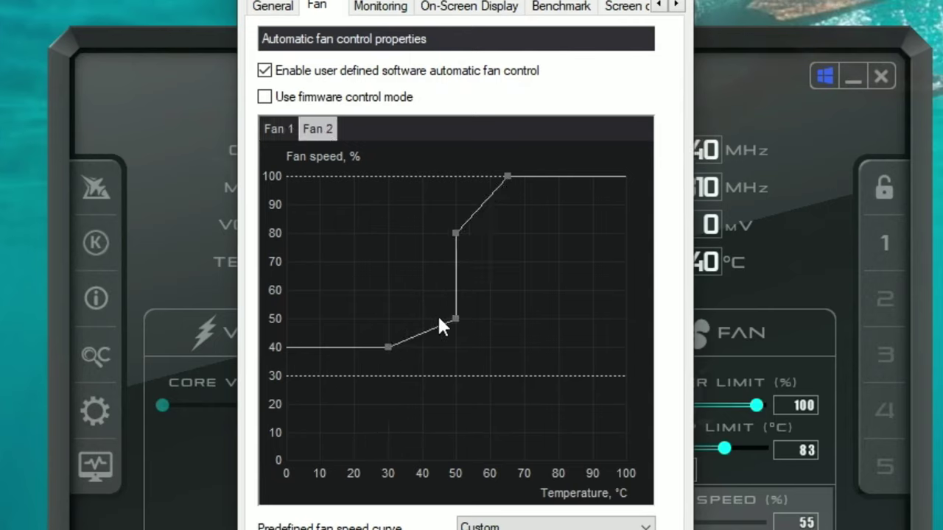
drag(455, 319, 426, 310)
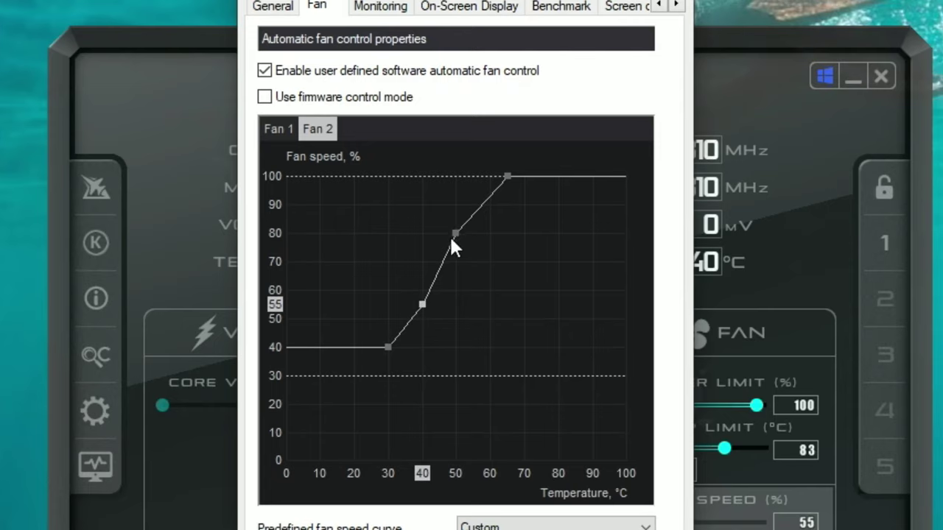
drag(457, 234, 469, 234)
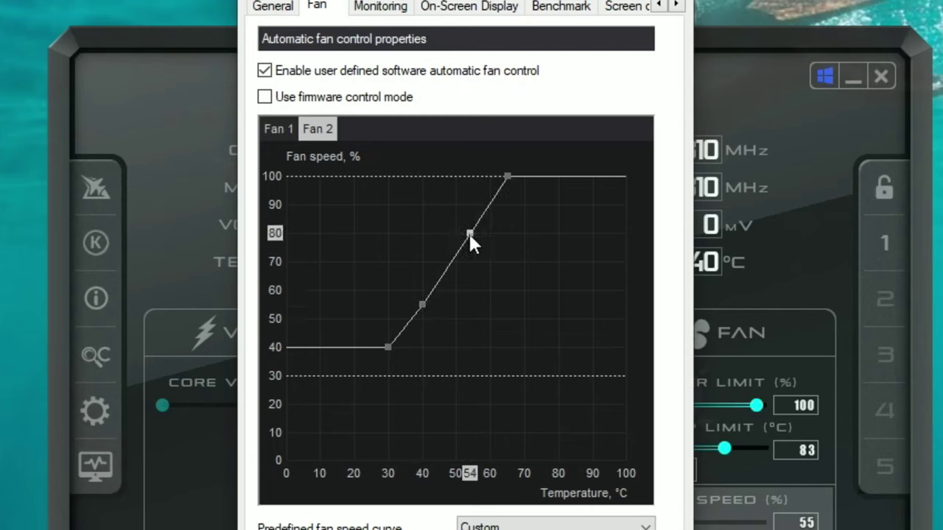
drag(420, 305, 442, 272)
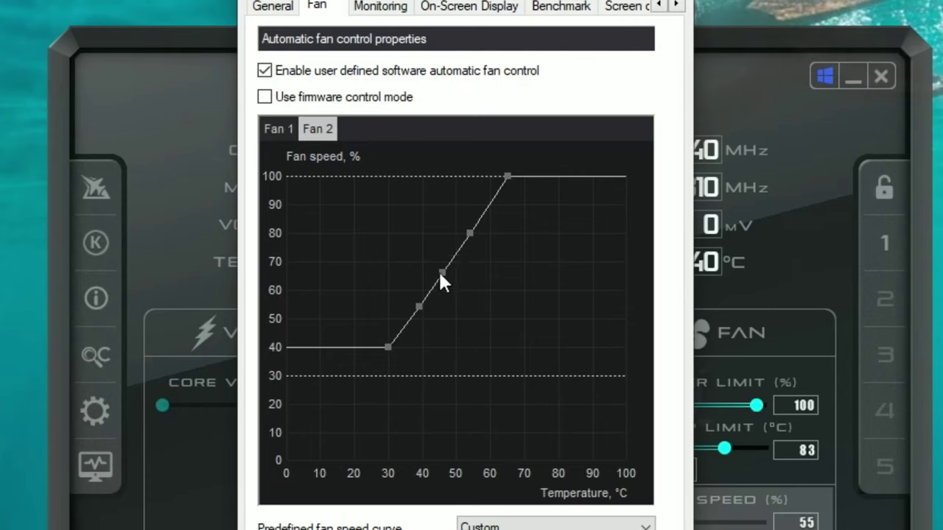
double_click(487, 210)
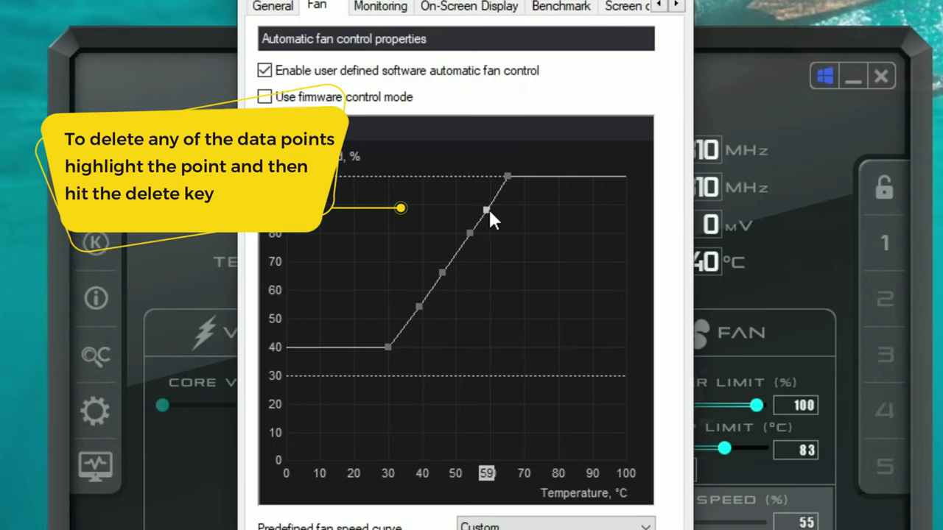
key(Delete)
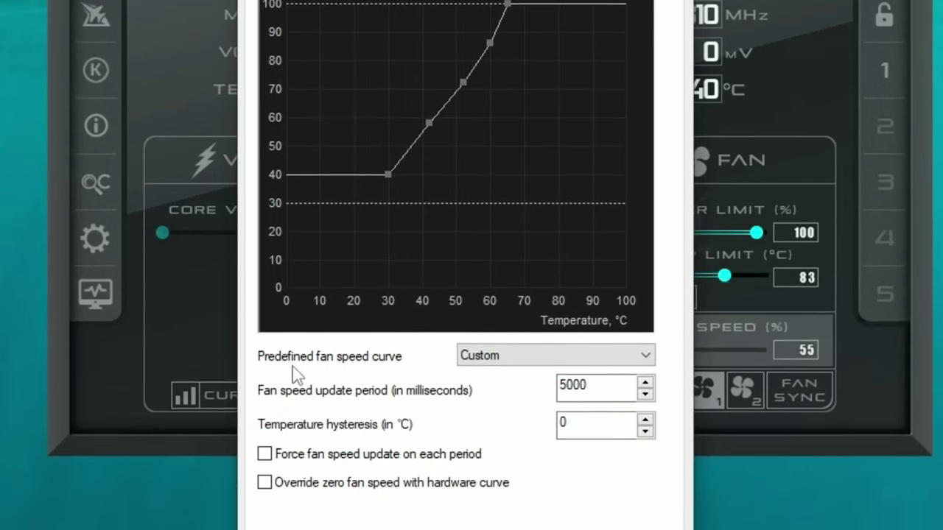
Step: Keep the predefined fan speed curve on Custom and apply the fan curve changes
click(593, 315)
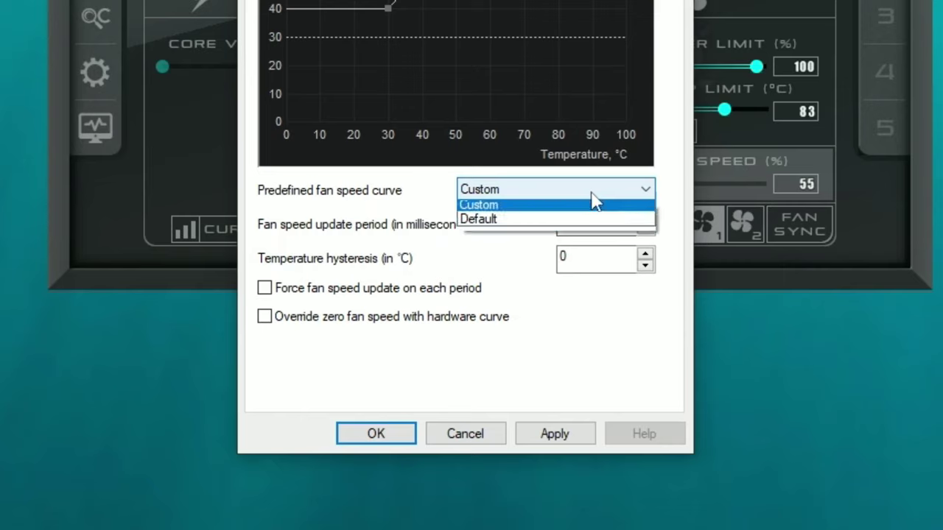
click(593, 195)
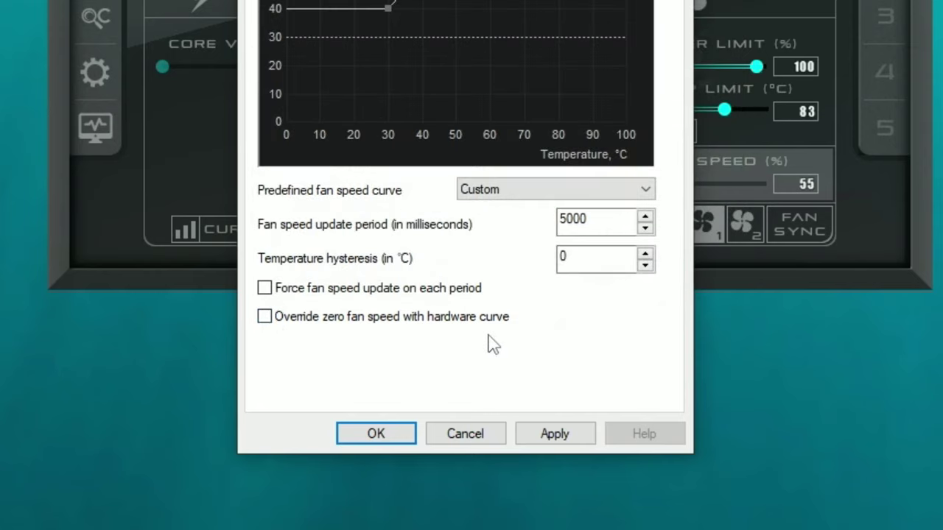
click(544, 440)
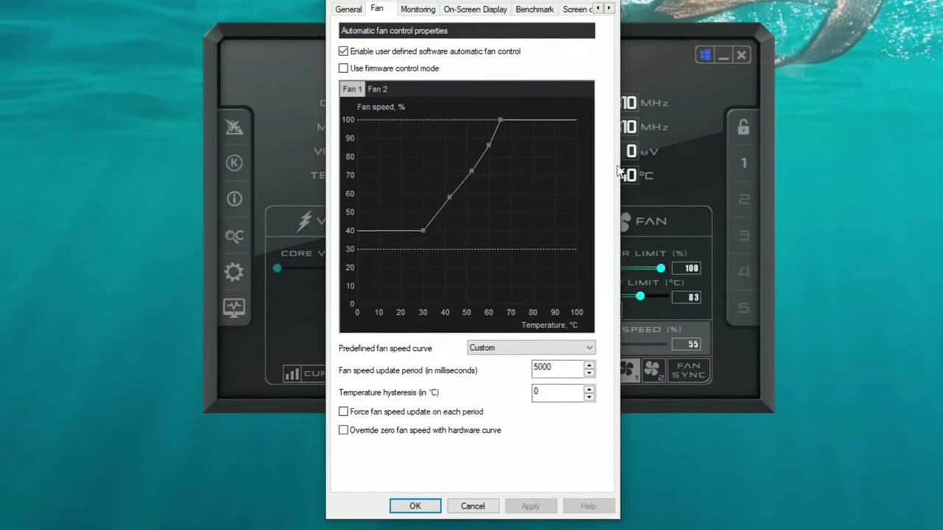
Step: Scroll the properties tabs right to reveal more settings pages
click(604, 33)
click(604, 33)
click(604, 33)
click(604, 33)
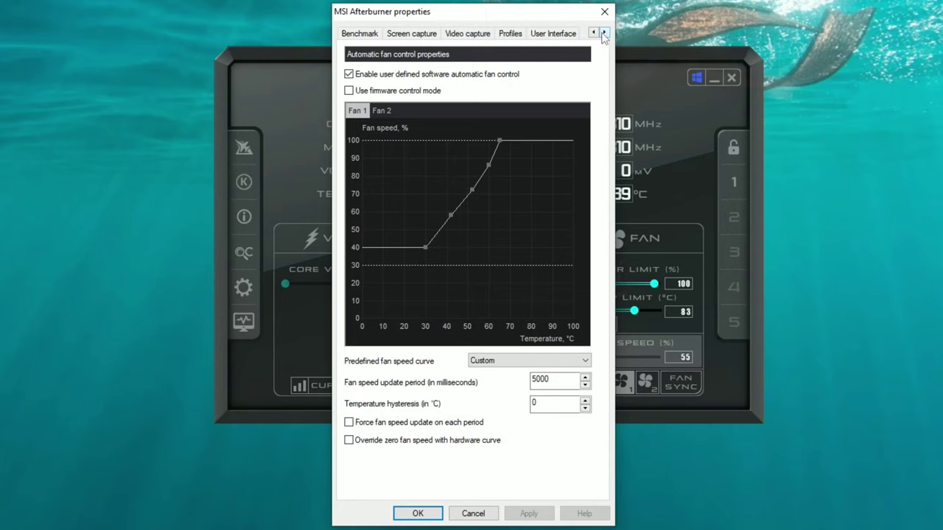
Step: On the User Interface page, preview the MSI Lightning Anniversary, MSI Mystic and MSI Tech skins
click(555, 34)
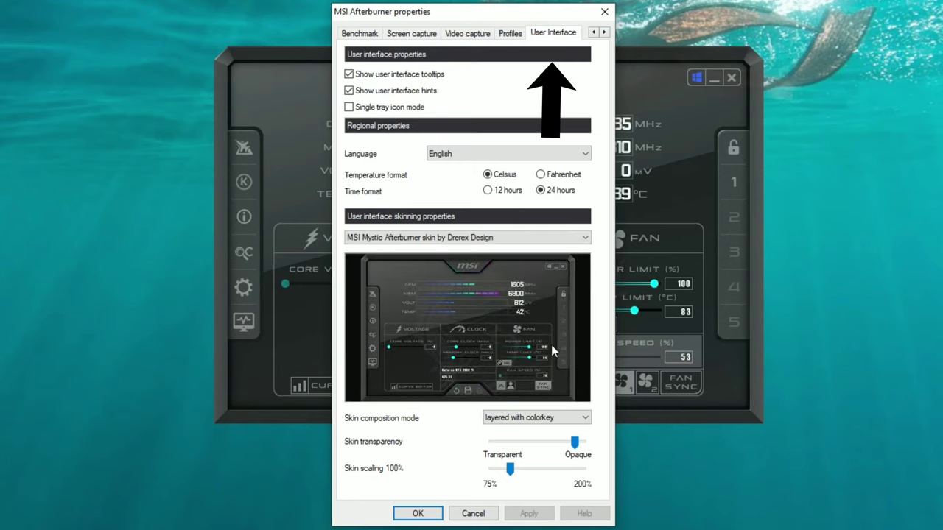
click(536, 240)
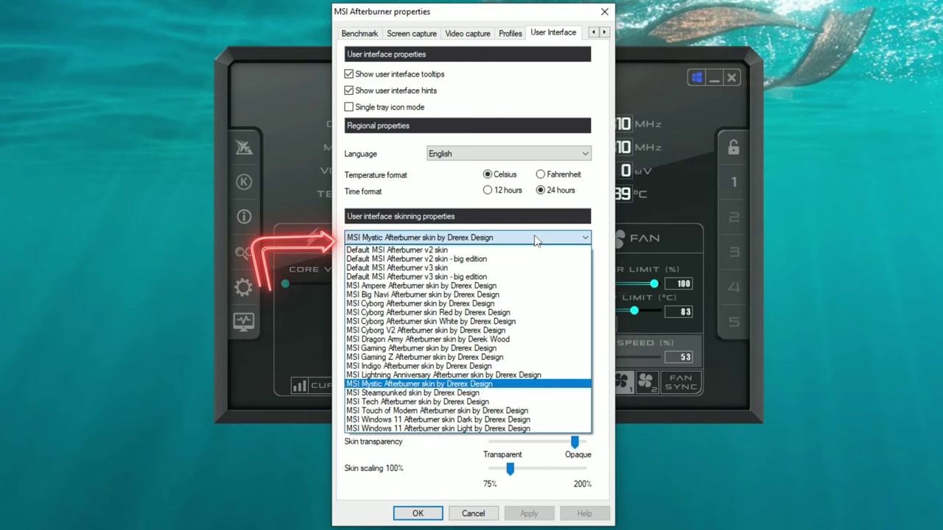
click(513, 374)
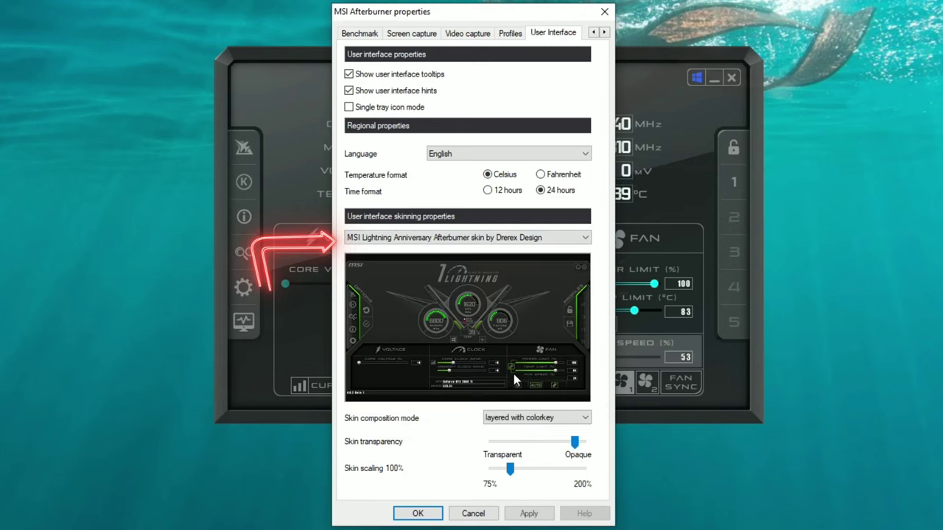
click(543, 239)
click(472, 384)
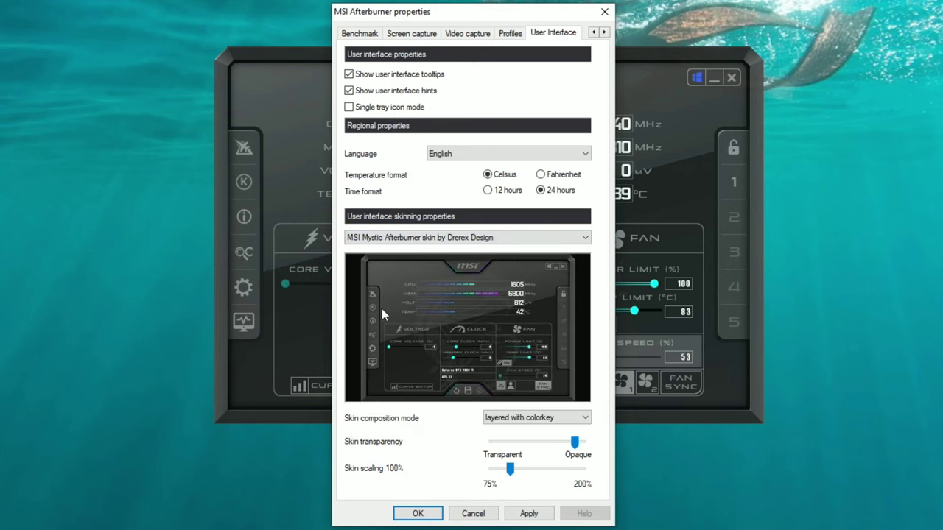
click(480, 244)
click(474, 404)
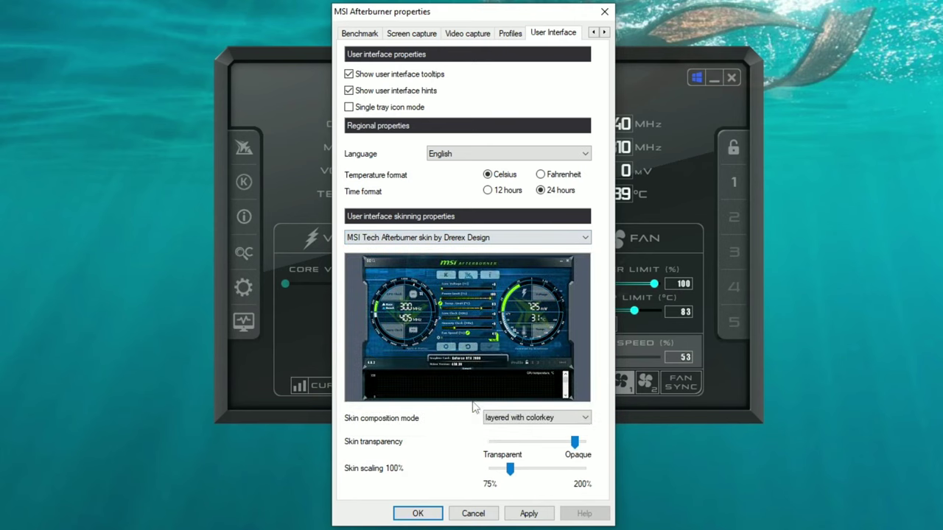
Step: Choose the MSI Mystic skin by Drerex Design, apply it and close the properties with OK
click(488, 237)
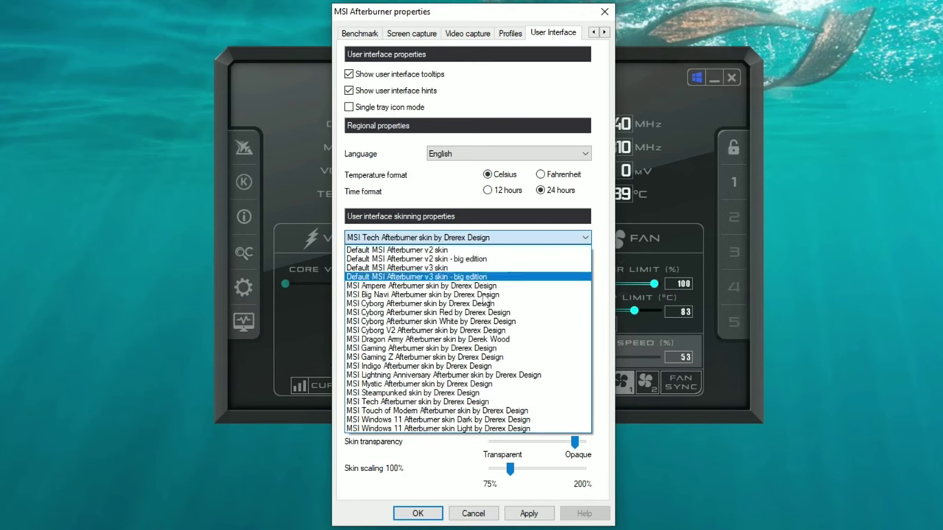
click(488, 384)
click(528, 513)
click(418, 513)
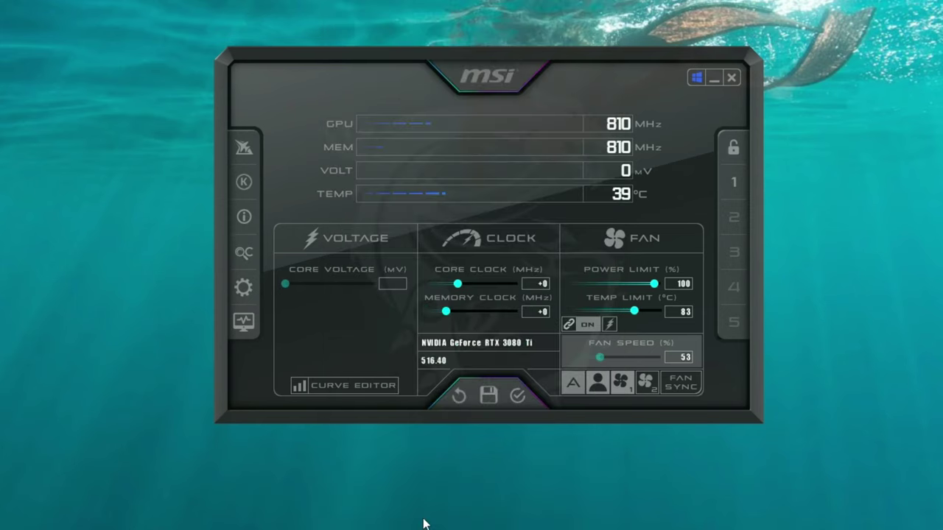